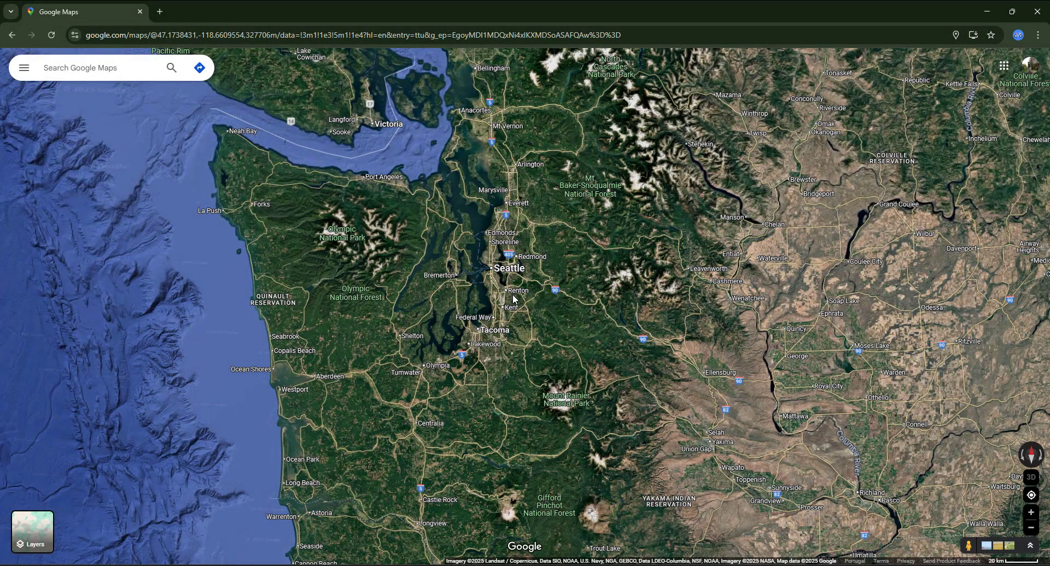
- Zoom from the state view into the Seattle–Kent area and open the Directions panel
{"action": "scroll", "coordinate": [513, 298], "scroll_direction": "up", "scroll_amount": 3}
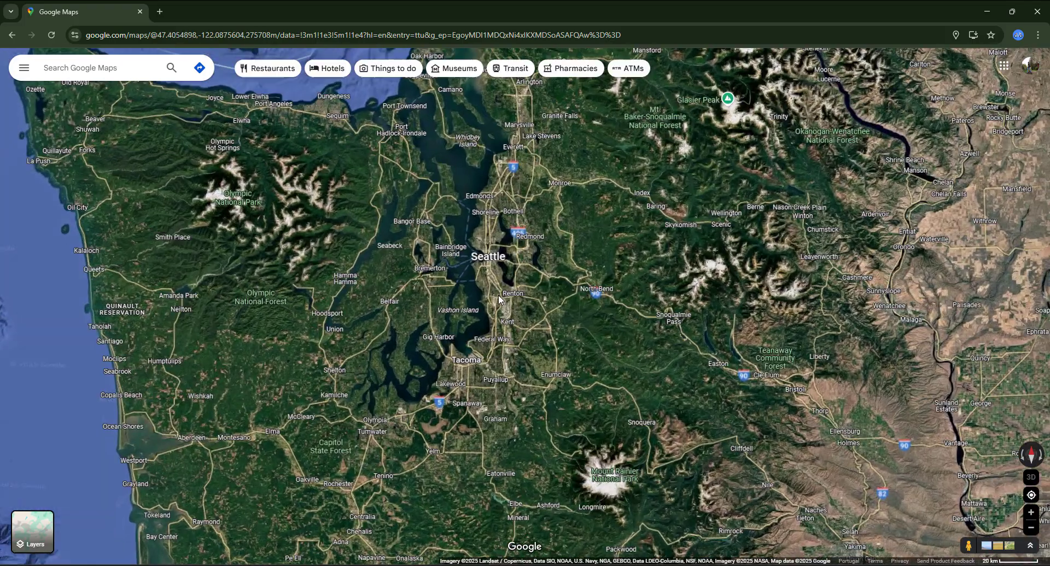
{"action": "scroll", "coordinate": [499, 308], "scroll_direction": "up", "scroll_amount": 3}
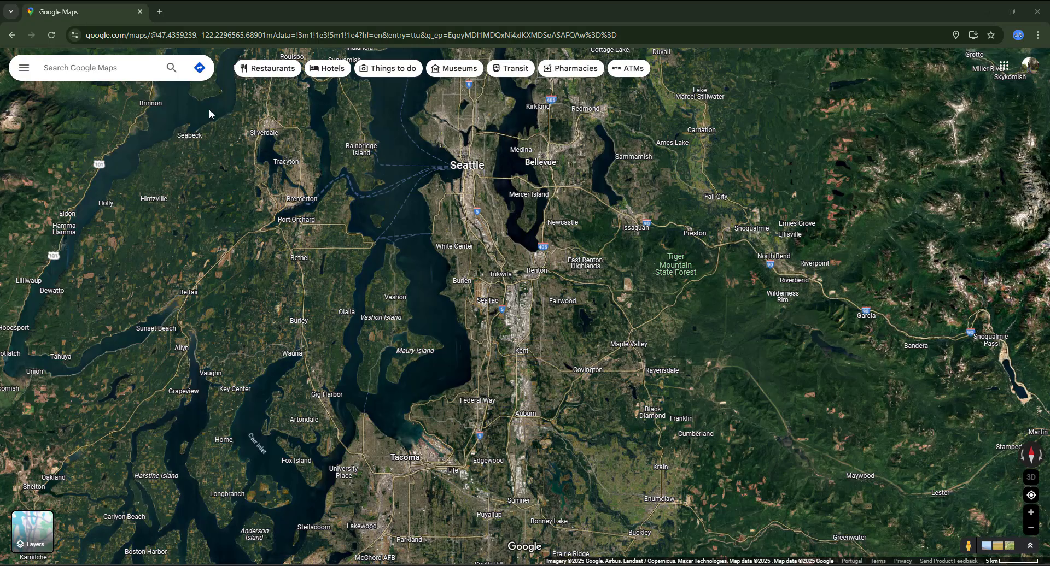
{"action": "left_click", "coordinate": [199, 68]}
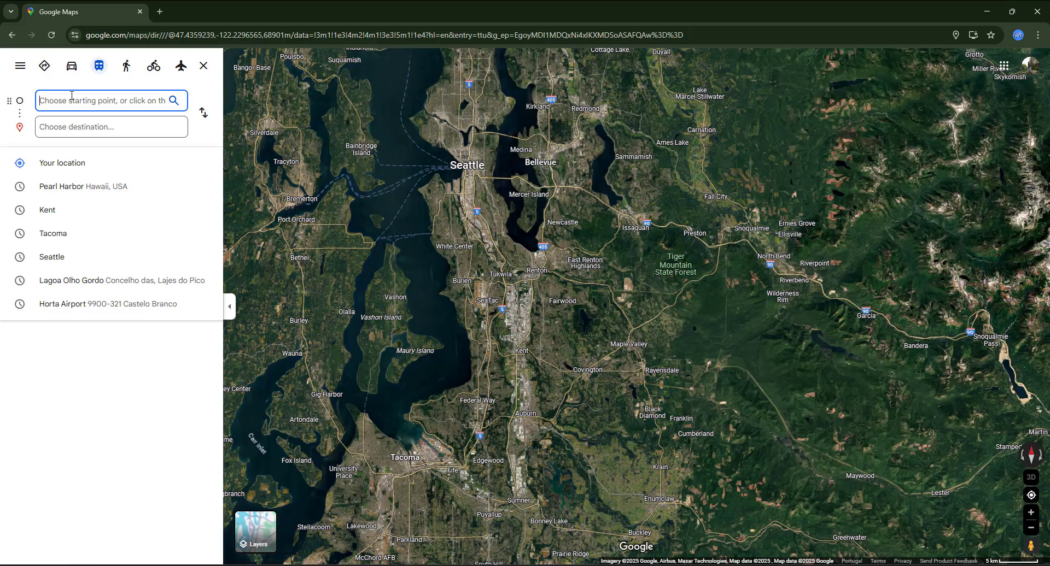
- Pick Kent on the map as the starting point and Auburn as the destination
{"action": "left_click", "coordinate": [522, 350]}
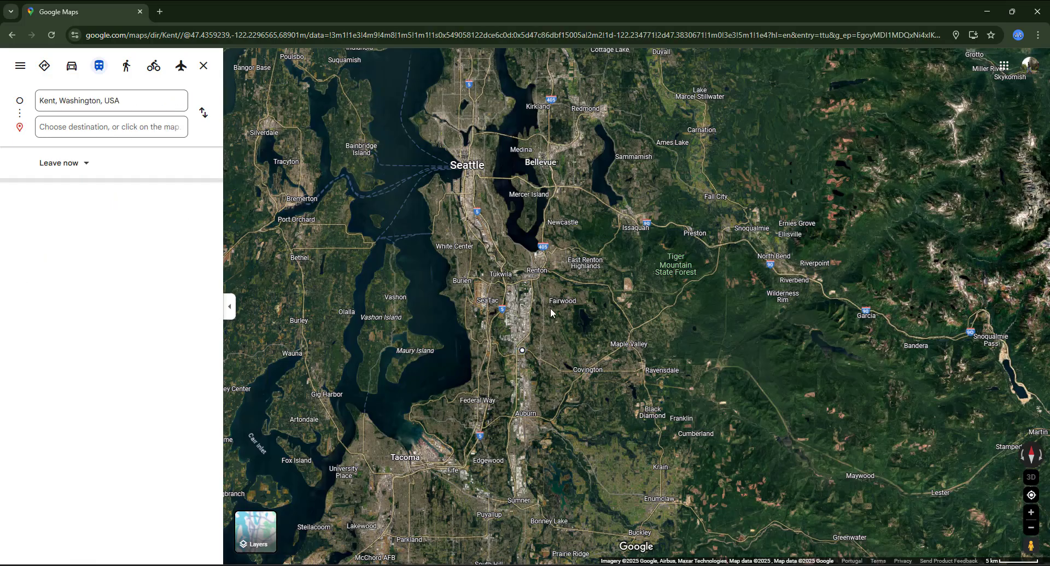
{"action": "scroll", "coordinate": [522, 434], "scroll_direction": "up", "scroll_amount": 3}
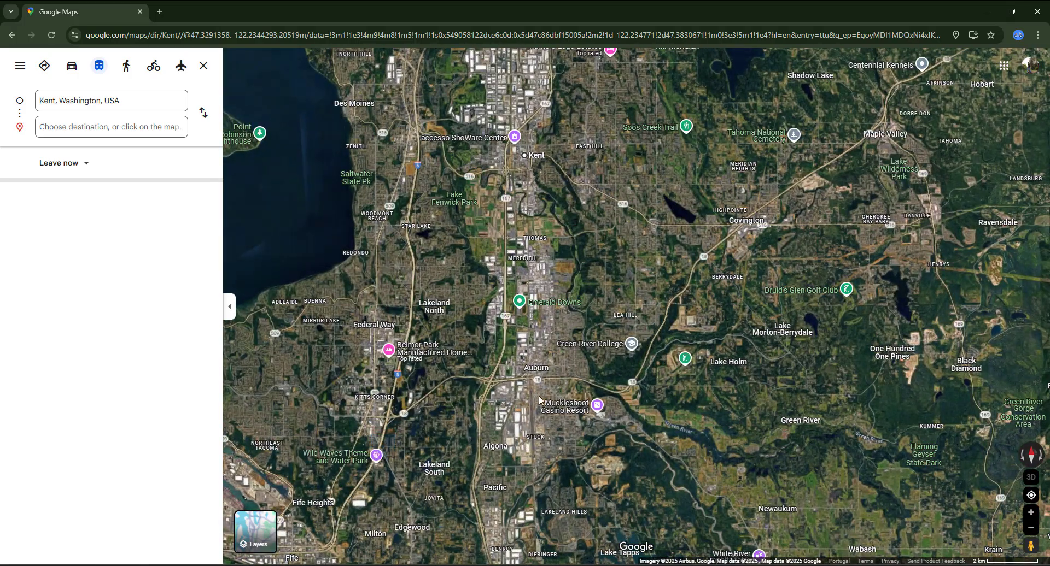
{"action": "left_click", "coordinate": [541, 374]}
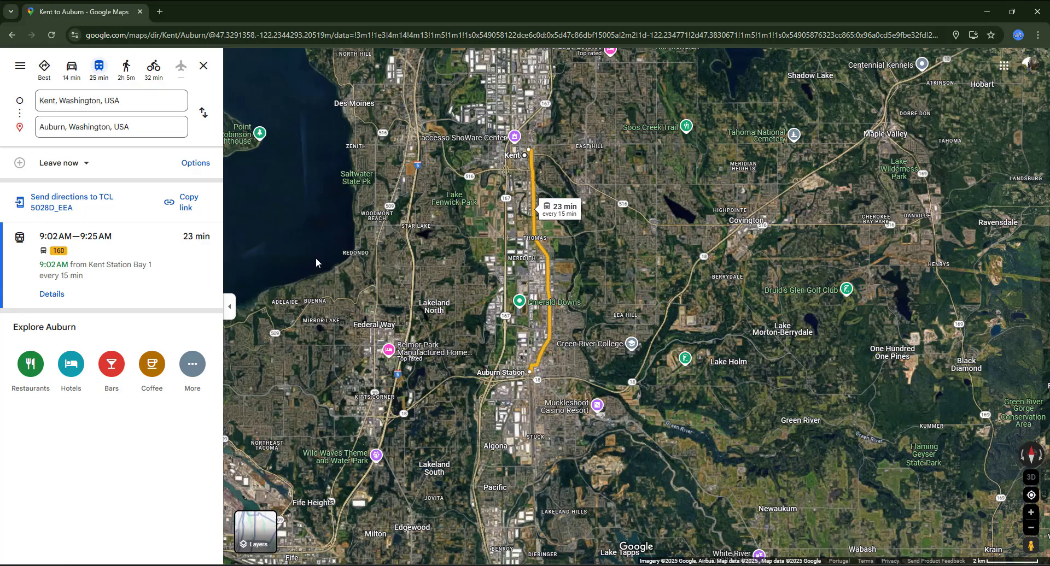
- Set the trip to depart around 12:00 PM on Sunday, April 27
{"action": "left_click", "coordinate": [85, 164]}
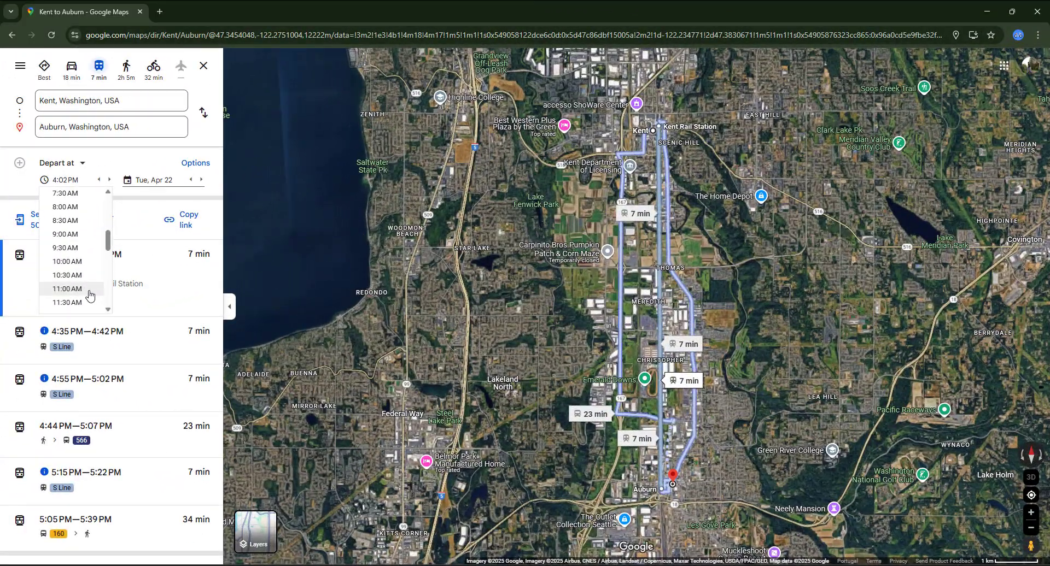
{"action": "left_click", "coordinate": [89, 292]}
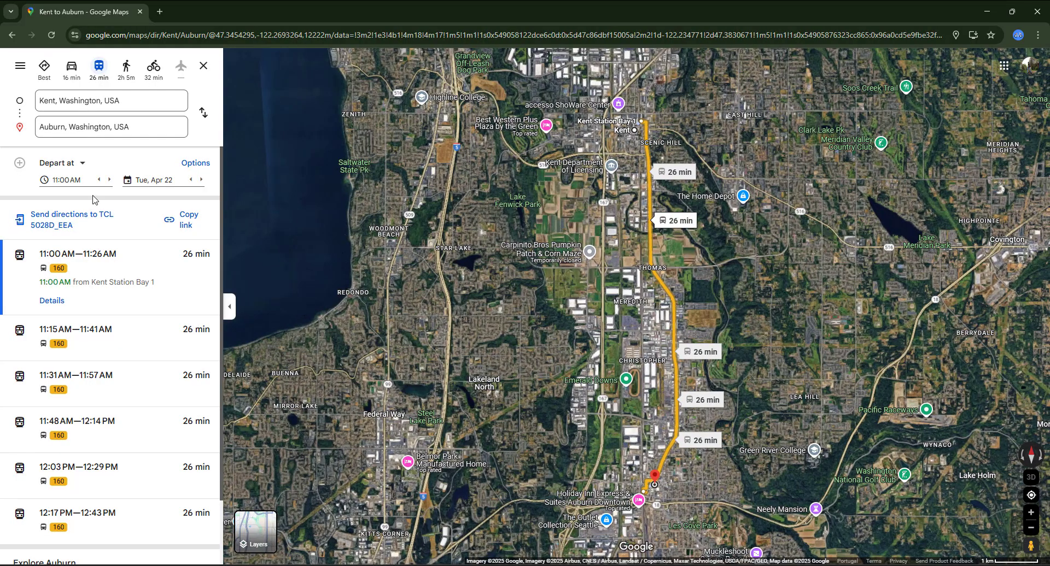
{"action": "left_click", "coordinate": [109, 180]}
{"action": "left_click", "coordinate": [110, 180]}
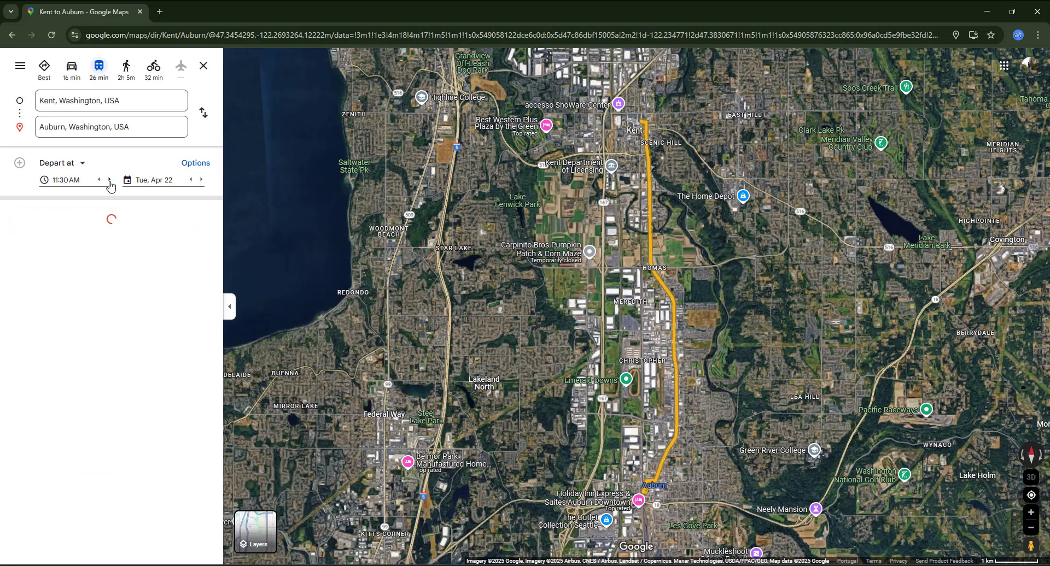
{"action": "left_click", "coordinate": [109, 180]}
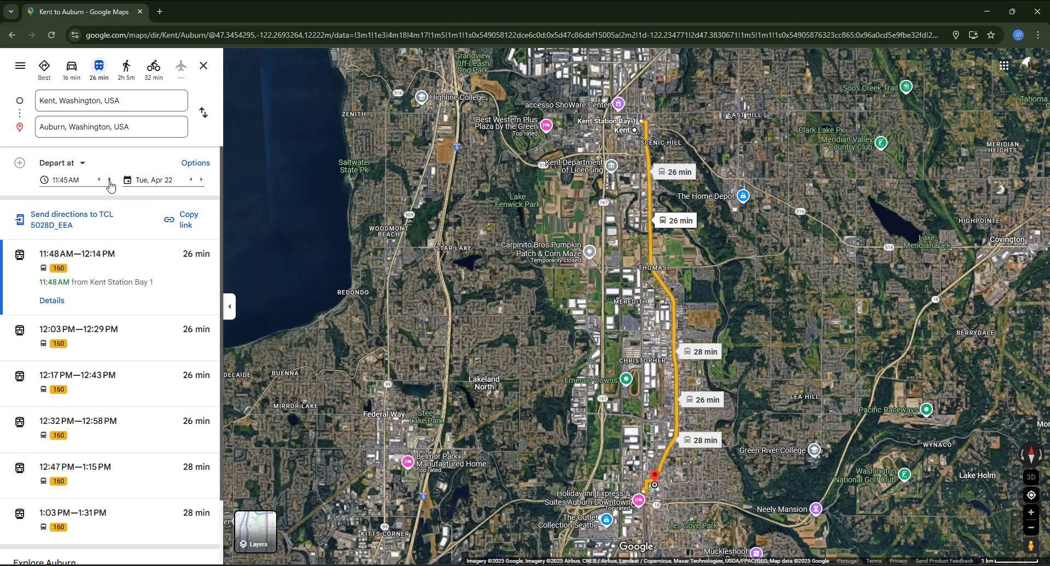
{"action": "left_click", "coordinate": [109, 180]}
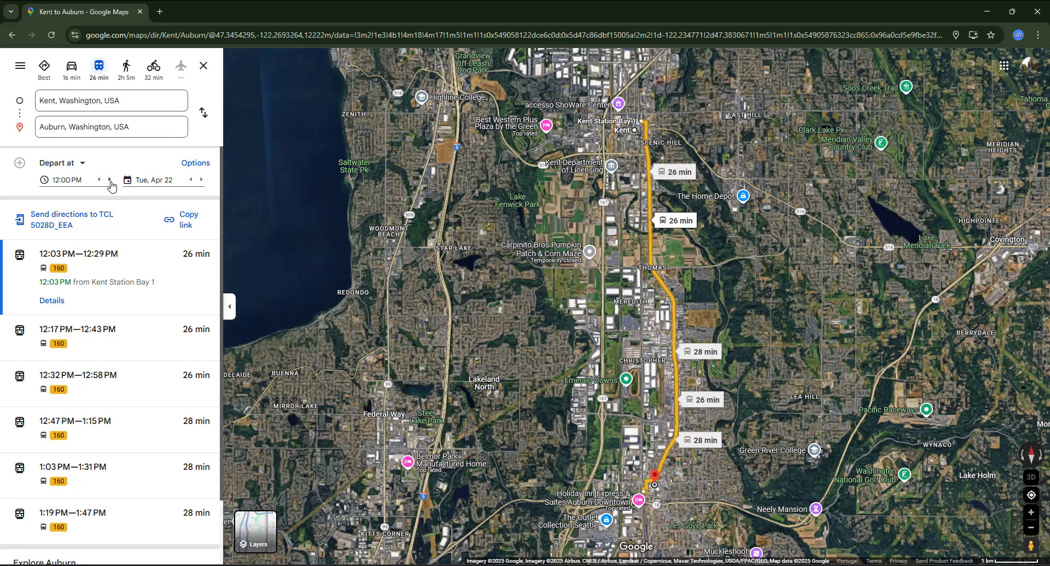
{"action": "left_click", "coordinate": [175, 182]}
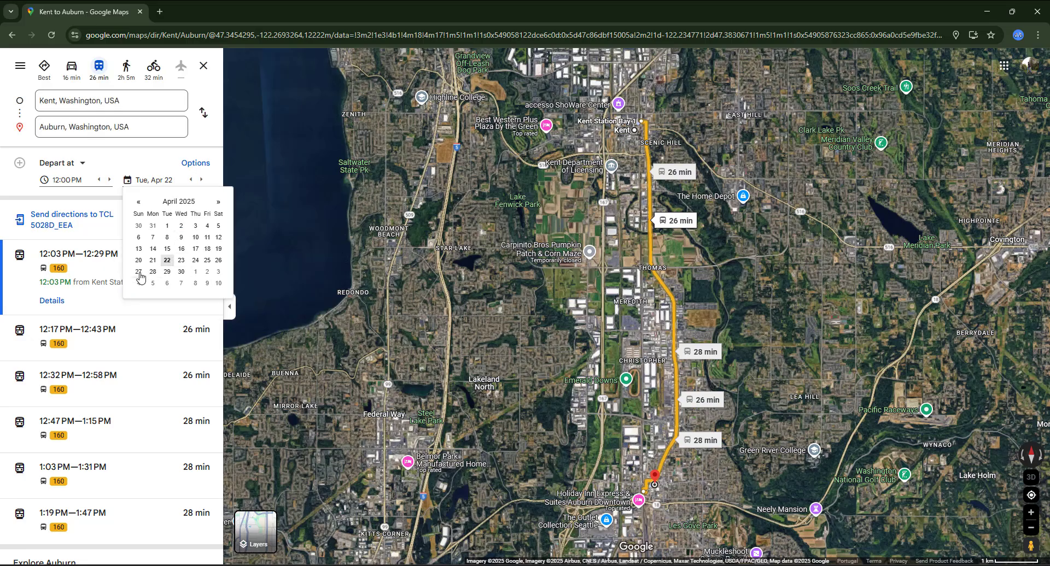
{"action": "left_click", "coordinate": [139, 272]}
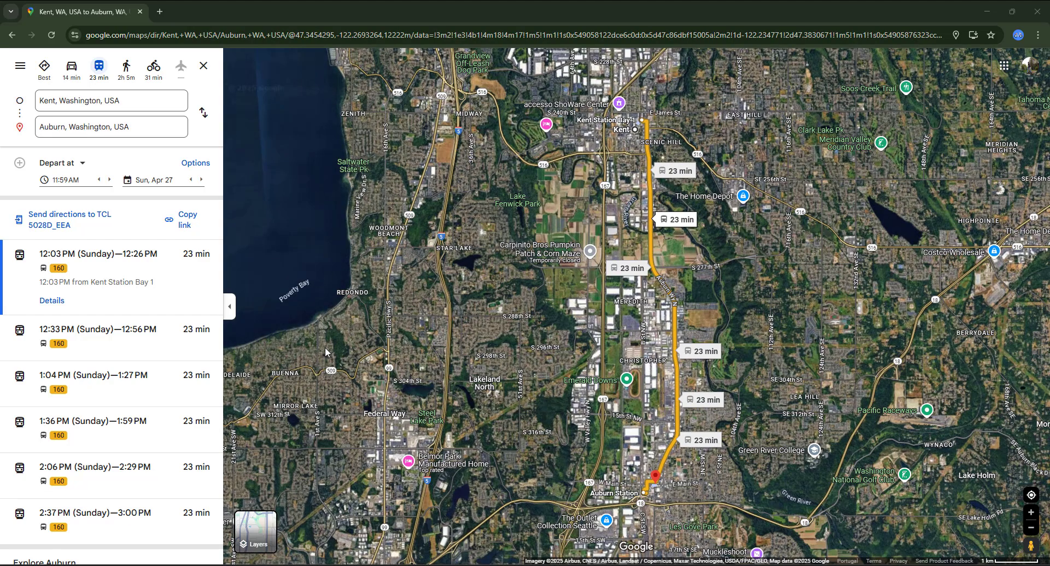
- Show the full itinerary for the 12:03 PM bus 160 trip
{"action": "left_click", "coordinate": [52, 302]}
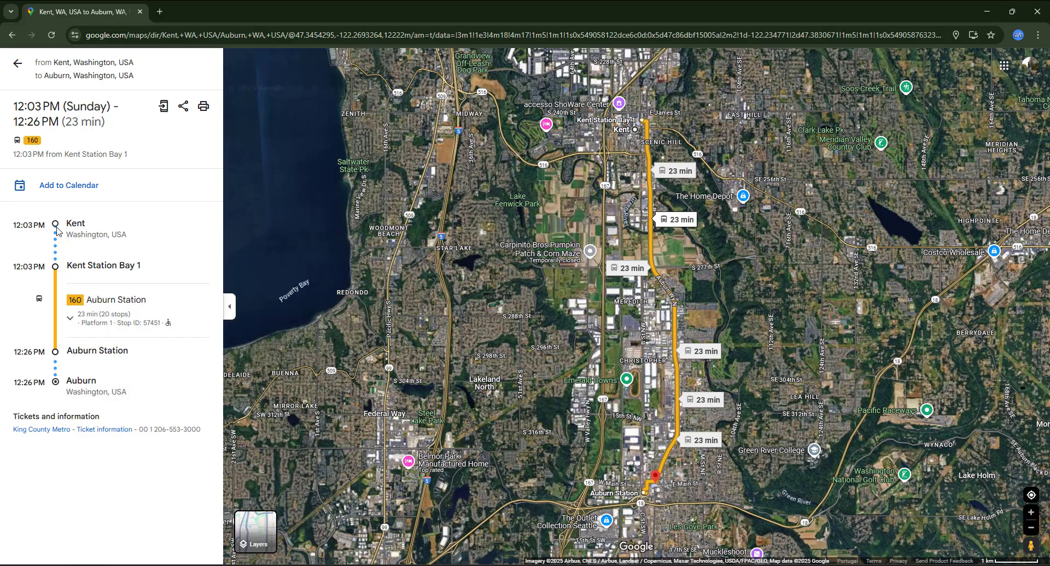
- Zoom and pan the map from Kent Station Bay 1 south to street level at Auburn Station
{"action": "scroll", "coordinate": [635, 137], "scroll_direction": "up", "scroll_amount": 5}
{"action": "scroll", "coordinate": [641, 127], "scroll_direction": "up", "scroll_amount": 3}
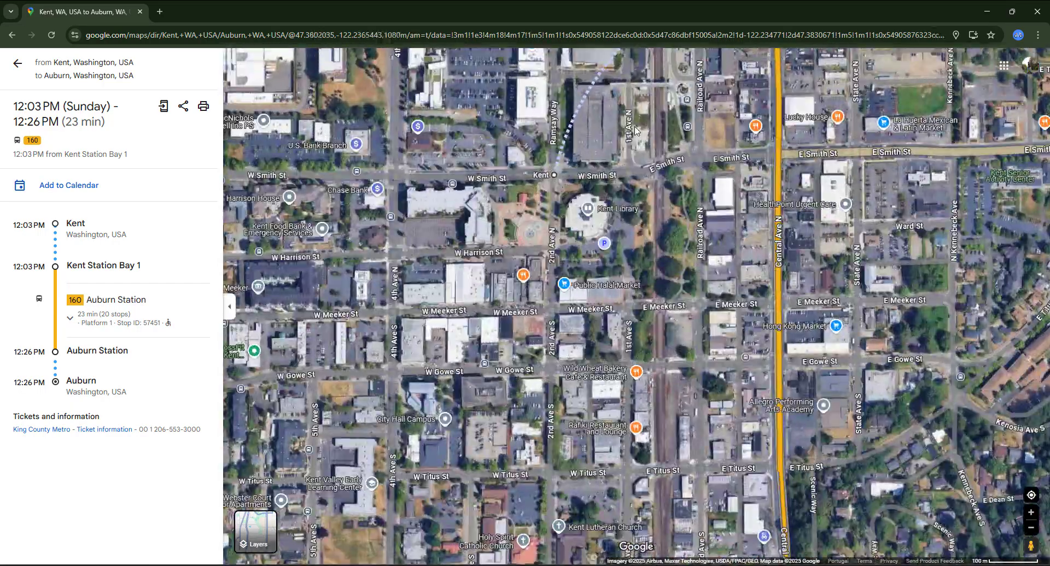
{"action": "mouse_move", "coordinate": [624, 139]}
{"action": "left_mouse_down"}
{"action": "mouse_move", "coordinate": [632, 232]}
{"action": "mouse_move", "coordinate": [552, 301]}
{"action": "left_mouse_up"}
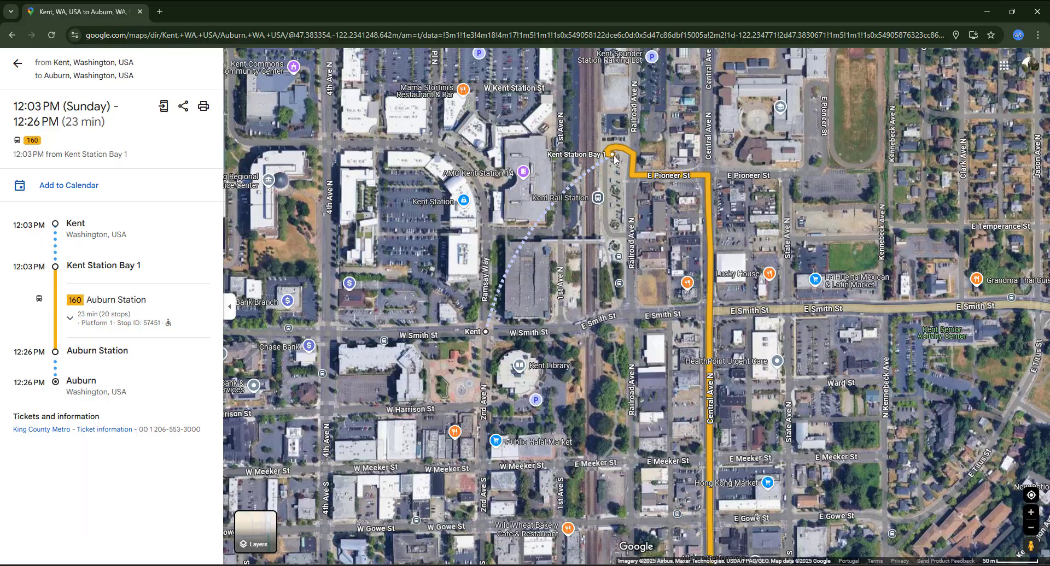
{"action": "scroll", "coordinate": [614, 158], "scroll_direction": "down", "scroll_amount": 3}
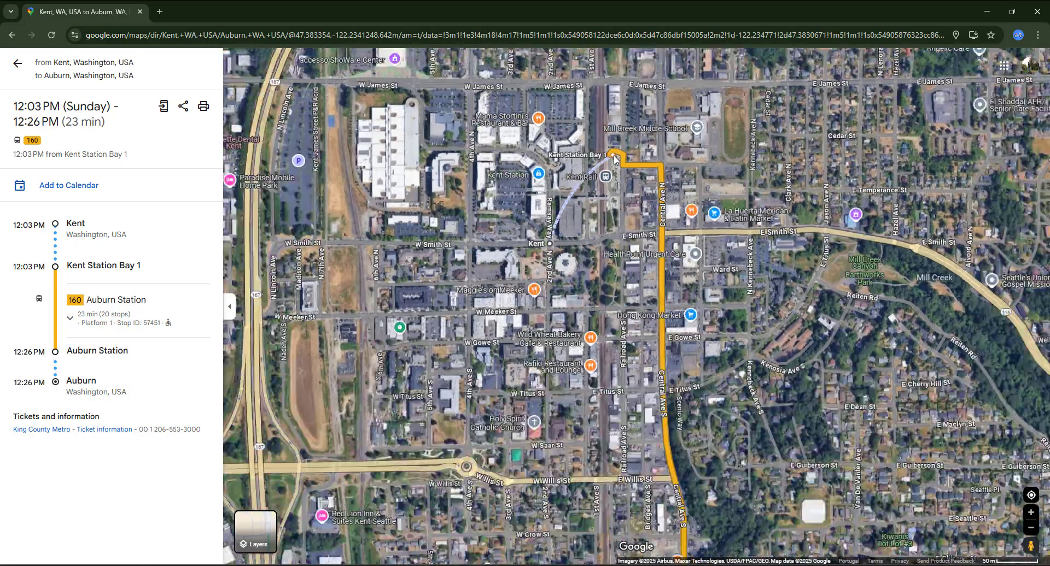
{"action": "scroll", "coordinate": [638, 356], "scroll_direction": "down", "scroll_amount": 2}
{"action": "left_click_drag", "start_coordinate": [662, 492], "coordinate": [659, 328]}
{"action": "scroll", "coordinate": [659, 495], "scroll_direction": "up", "scroll_amount": 5}
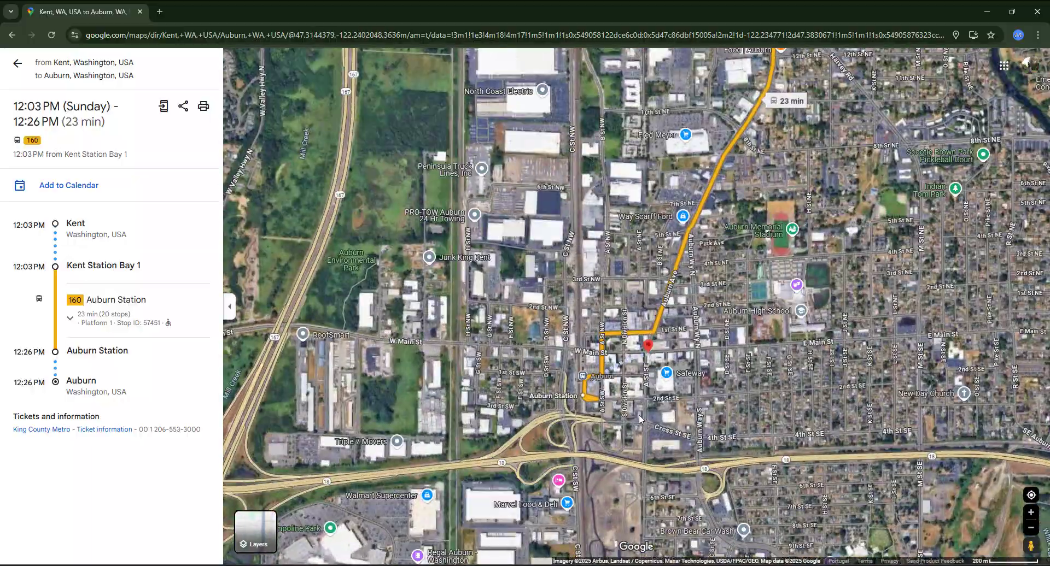
{"action": "scroll", "coordinate": [628, 388], "scroll_direction": "up", "scroll_amount": 1}
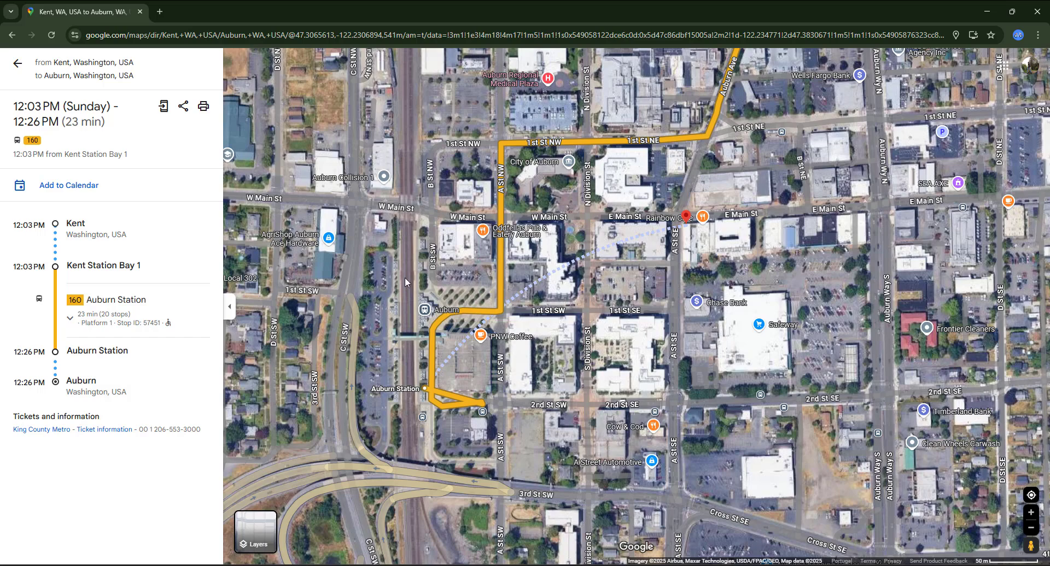
- List the bus 160 ride's 20 stops and open King County Metro's Route 160 and fare pages
{"action": "left_click", "coordinate": [88, 320]}
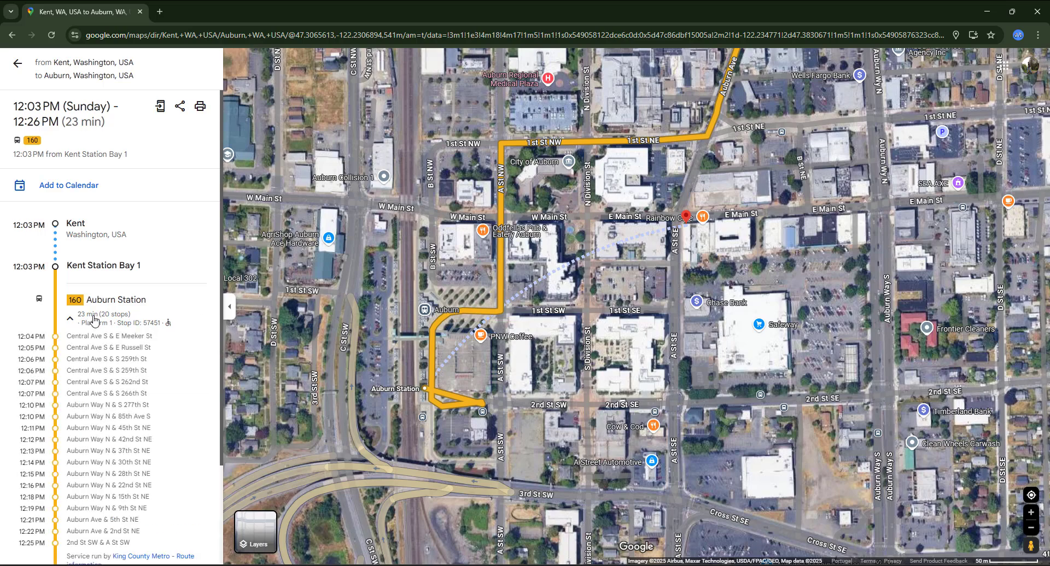
{"action": "scroll", "coordinate": [94, 320], "scroll_direction": "down", "scroll_amount": 2}
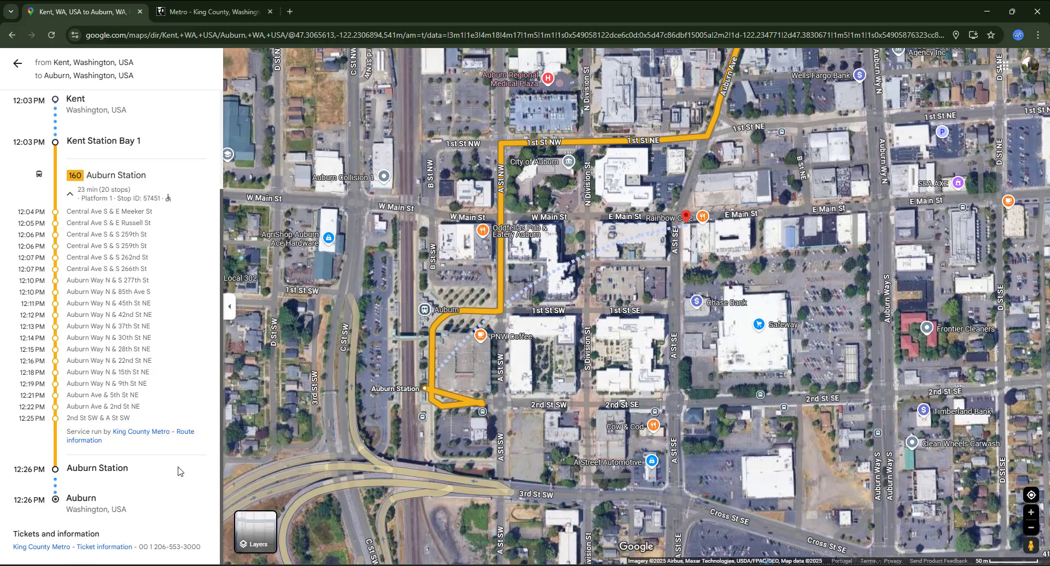
{"action": "left_click", "coordinate": [186, 433]}
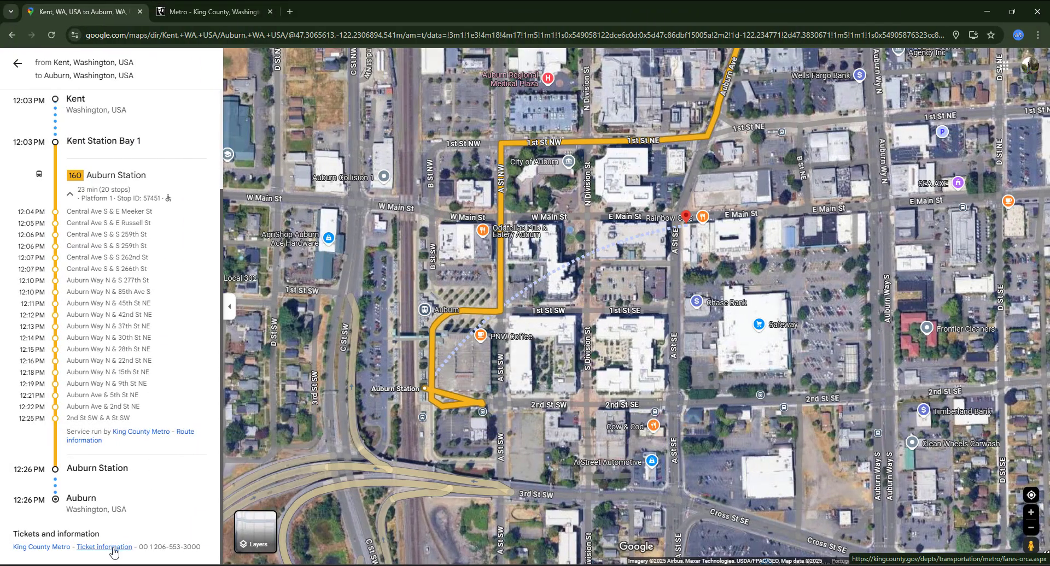
{"action": "left_click", "coordinate": [103, 548]}
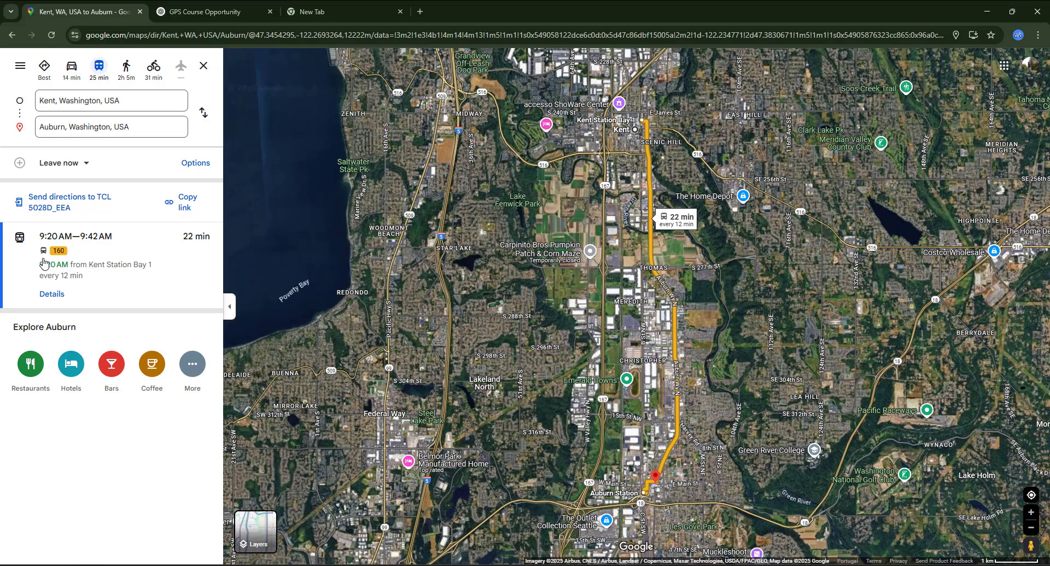
- Change the trip timing from Leave now to Depart at
{"action": "left_click", "coordinate": [84, 162]}
{"action": "left_click", "coordinate": [59, 194]}
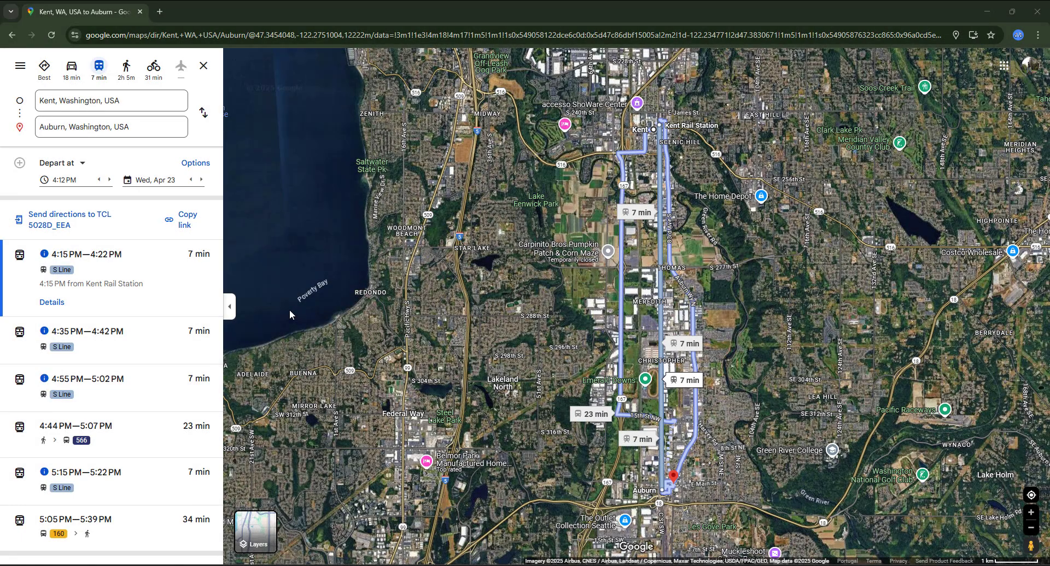
- Review the 4:15 PM S Line trip and its service alerts, then open the Sound Transit website
{"action": "left_click", "coordinate": [130, 260]}
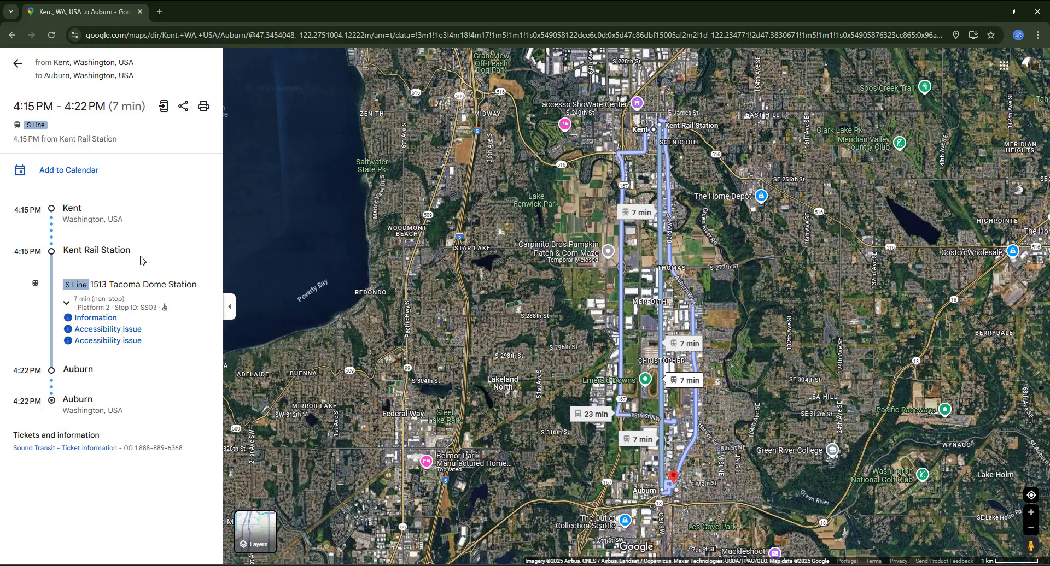
{"action": "left_click", "coordinate": [92, 322]}
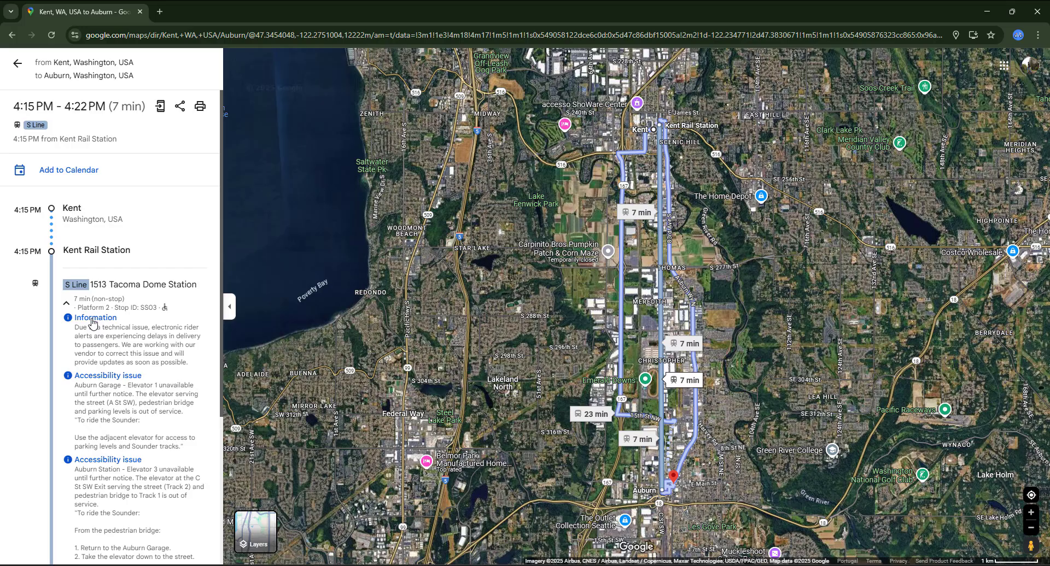
{"action": "left_click", "coordinate": [93, 322]}
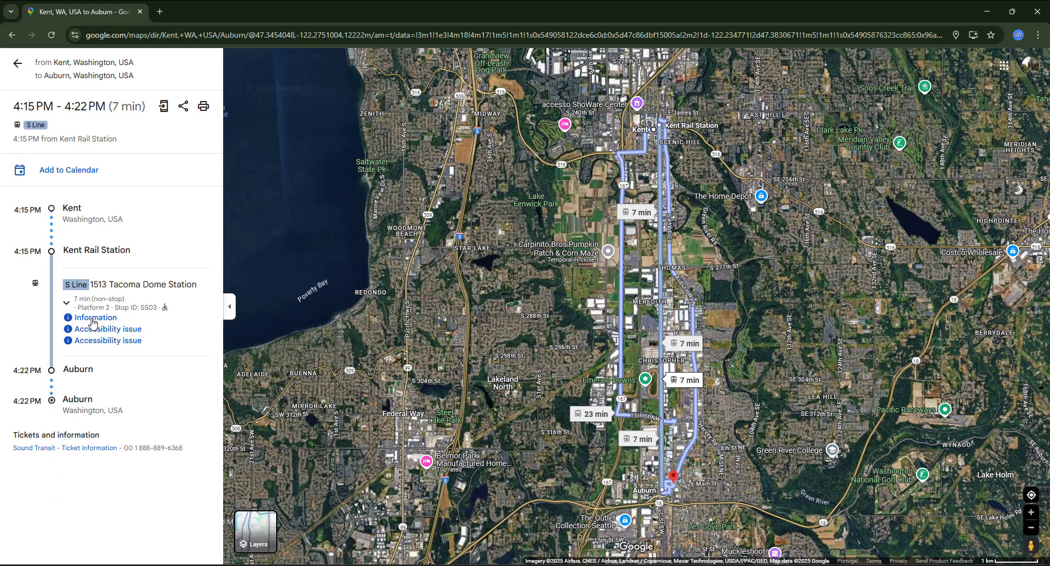
{"action": "left_click", "coordinate": [134, 331]}
{"action": "left_click", "coordinate": [111, 318]}
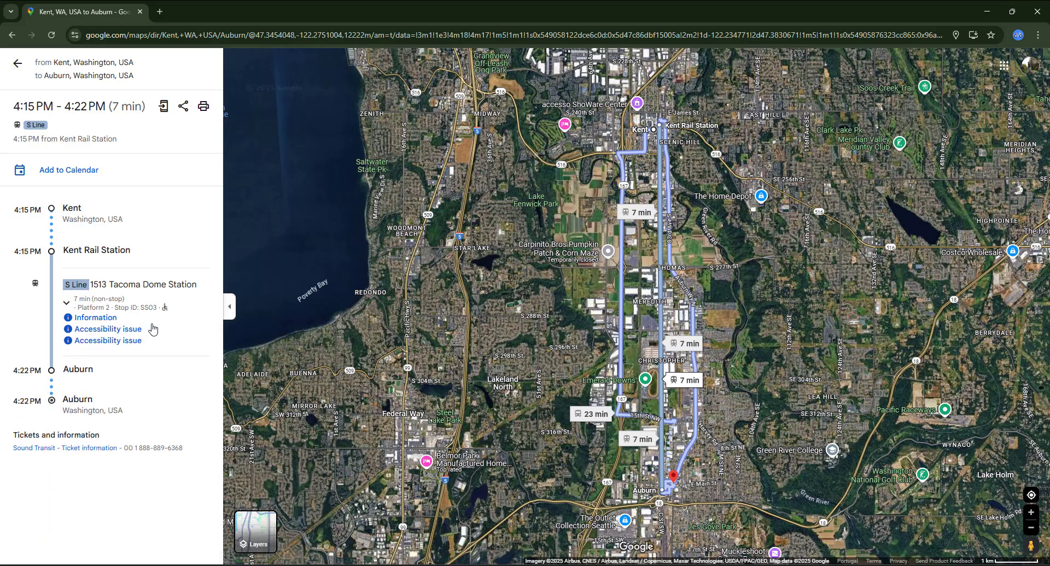
{"action": "left_click", "coordinate": [37, 454]}
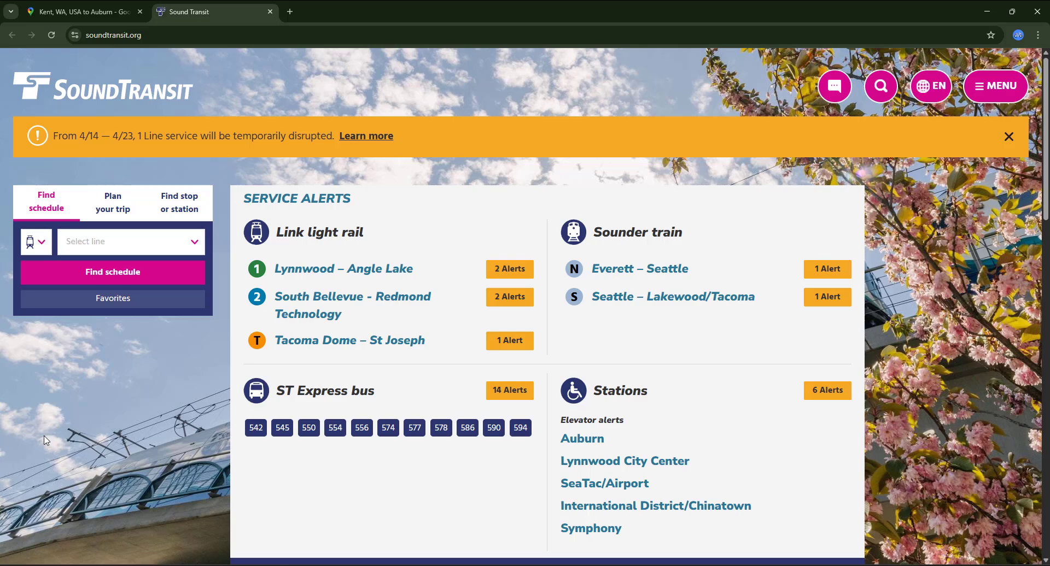
- Load the rail schedule for S Line - Seattle – Lakewood/Tacoma and scroll to its table
{"action": "left_click", "coordinate": [41, 239]}
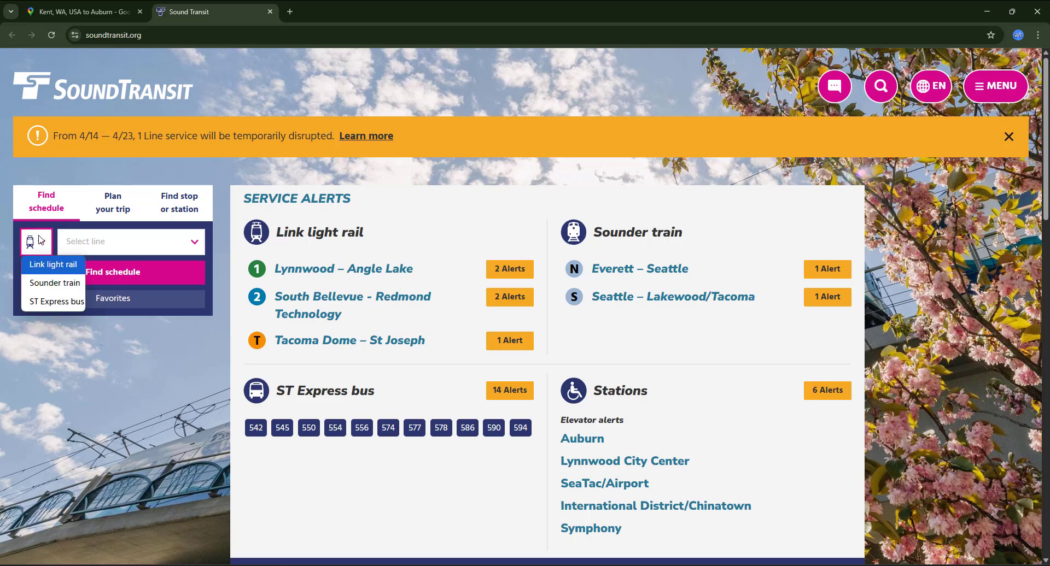
{"action": "left_click", "coordinate": [55, 266]}
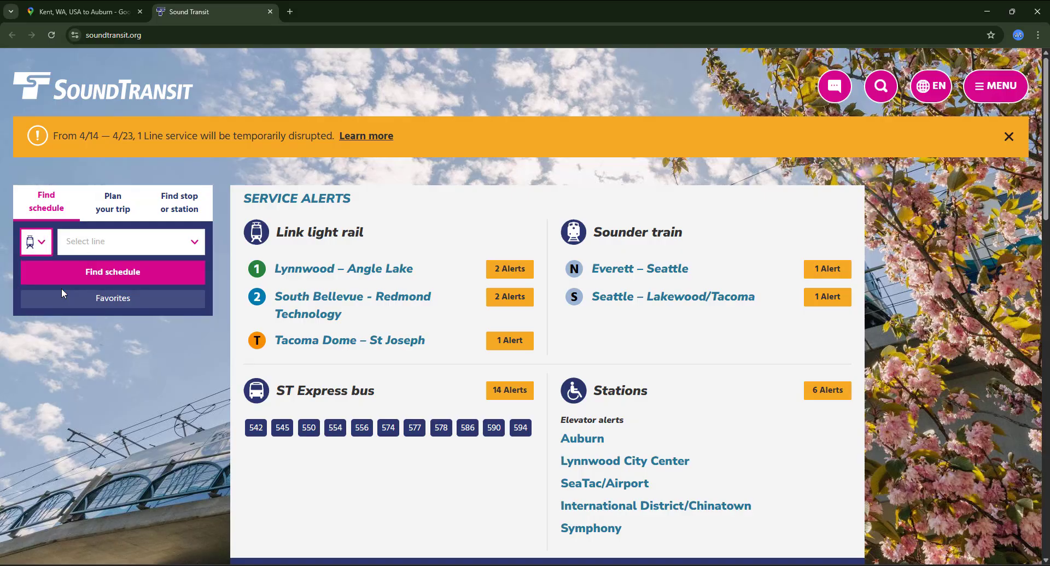
{"action": "left_click", "coordinate": [145, 249]}
{"action": "left_click", "coordinate": [142, 300]}
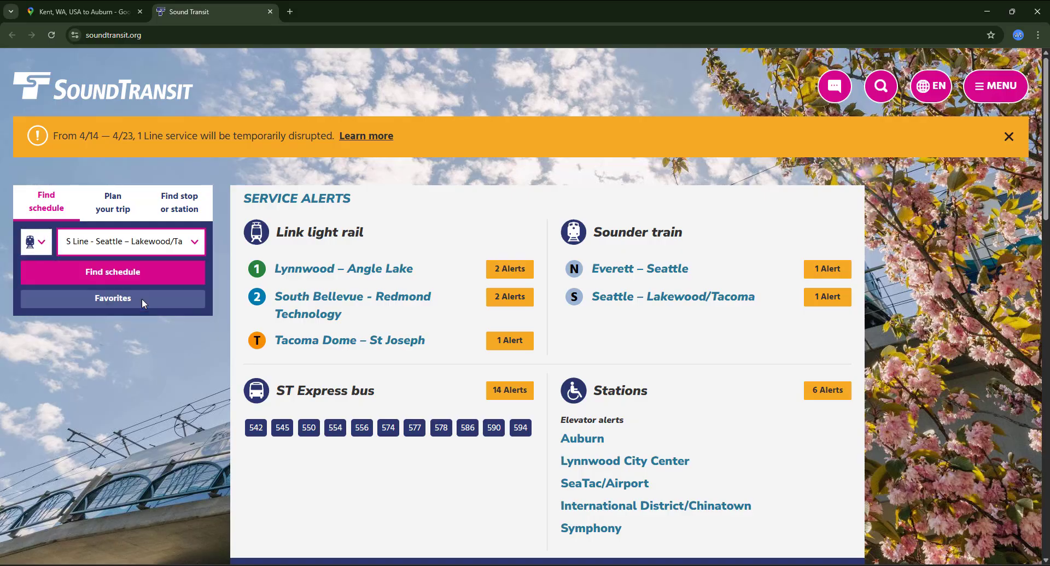
{"action": "left_click", "coordinate": [158, 280]}
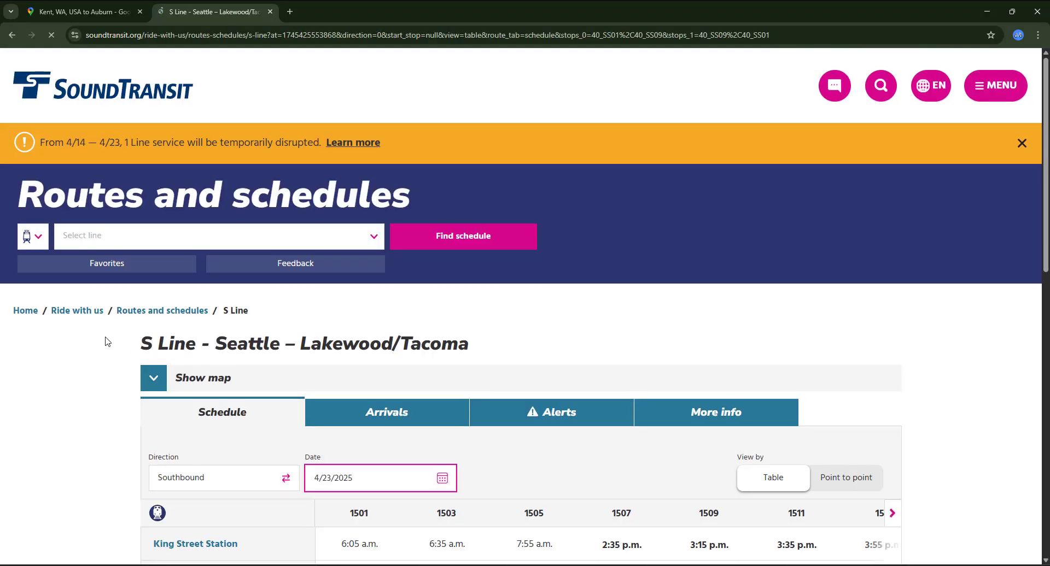
{"action": "scroll", "coordinate": [104, 342], "scroll_direction": "down", "scroll_amount": 6}
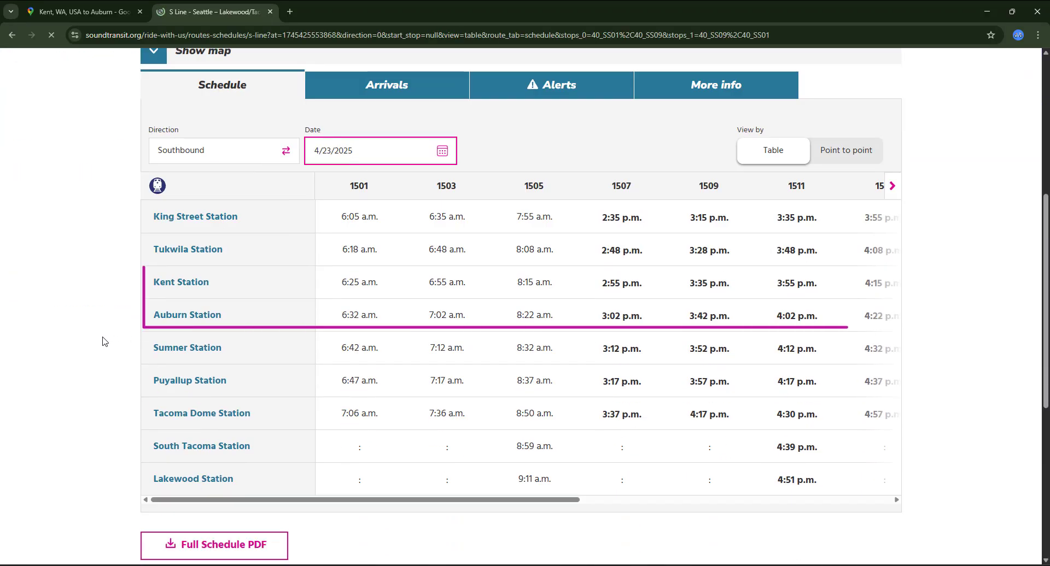